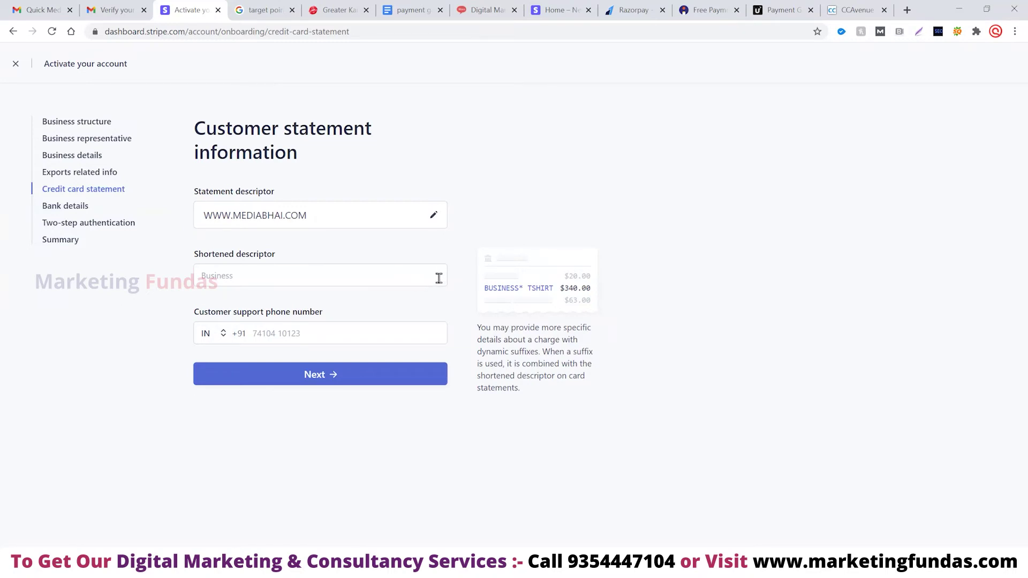
Set the shortened statement descriptor to 'Mens wear'
{"action": "left_click", "coordinate": [410, 271]}
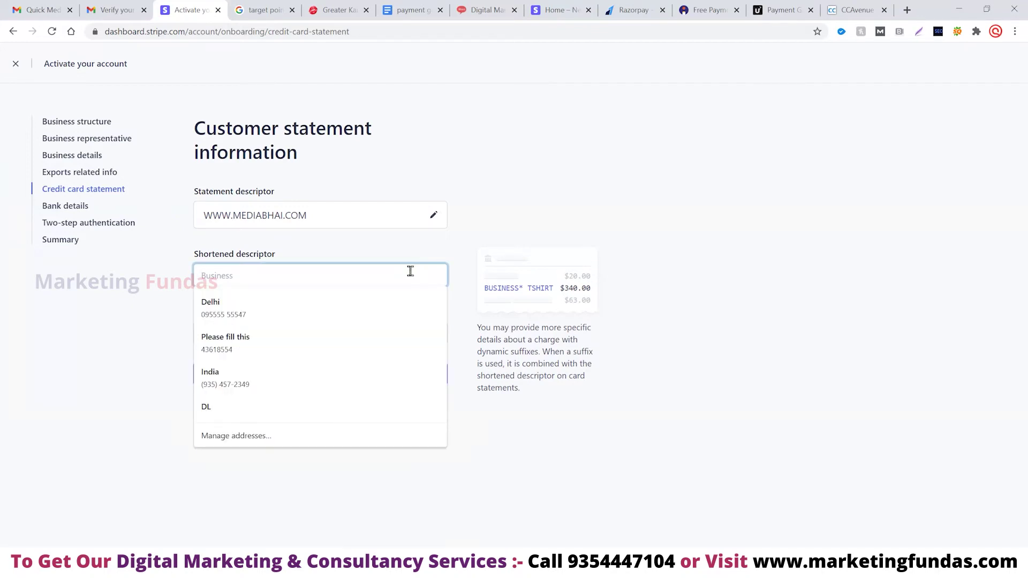
{"action": "type", "text": "Me"}
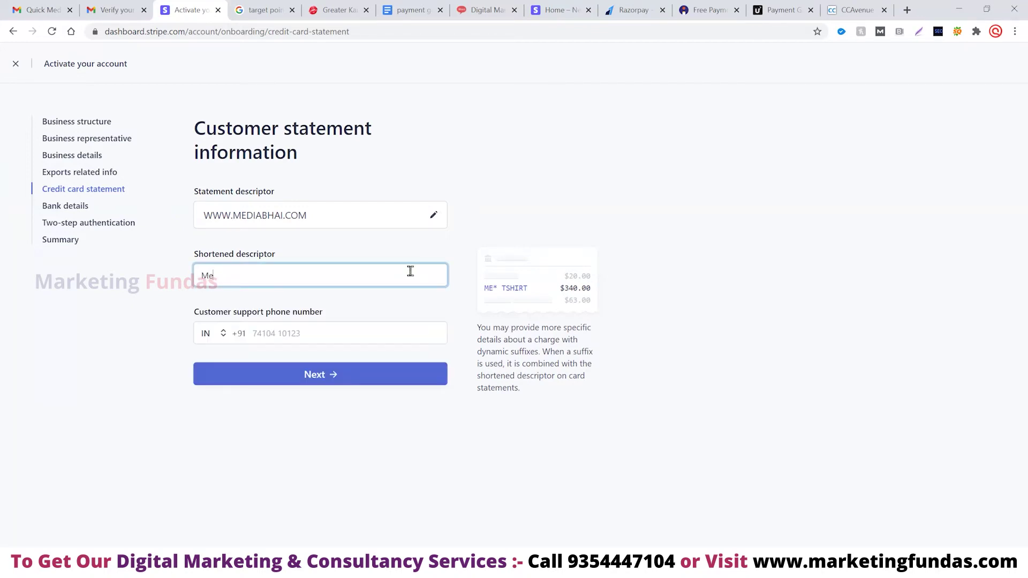
{"action": "type", "text": "ns cloth"}
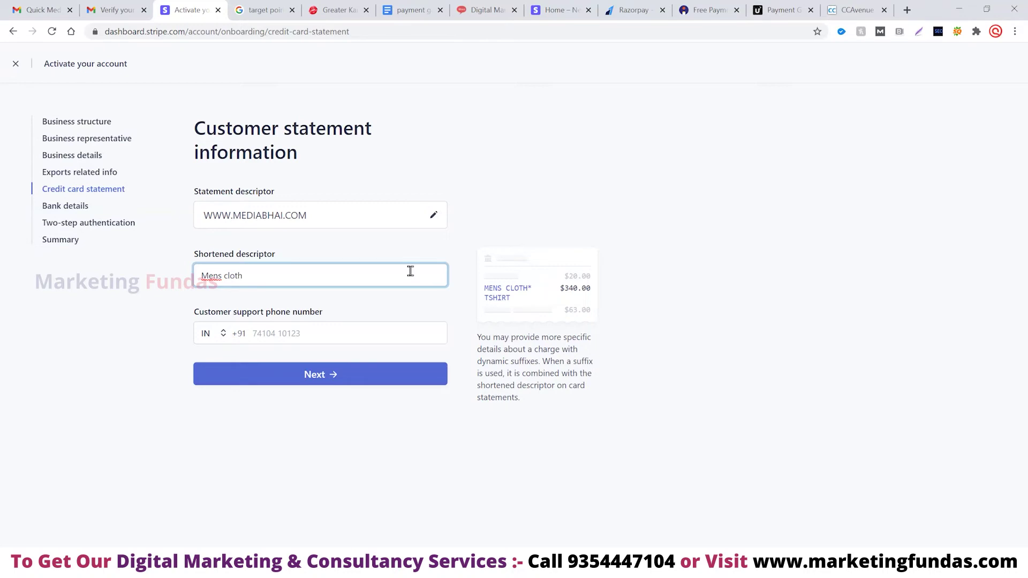
{"action": "key", "text": "BackSpace"}
{"action": "key", "text": "BackSpace"}
{"action": "key", "text": "BackSpace"}
{"action": "key", "text": "BackSpace"}
{"action": "key", "text": "BackSpace"}
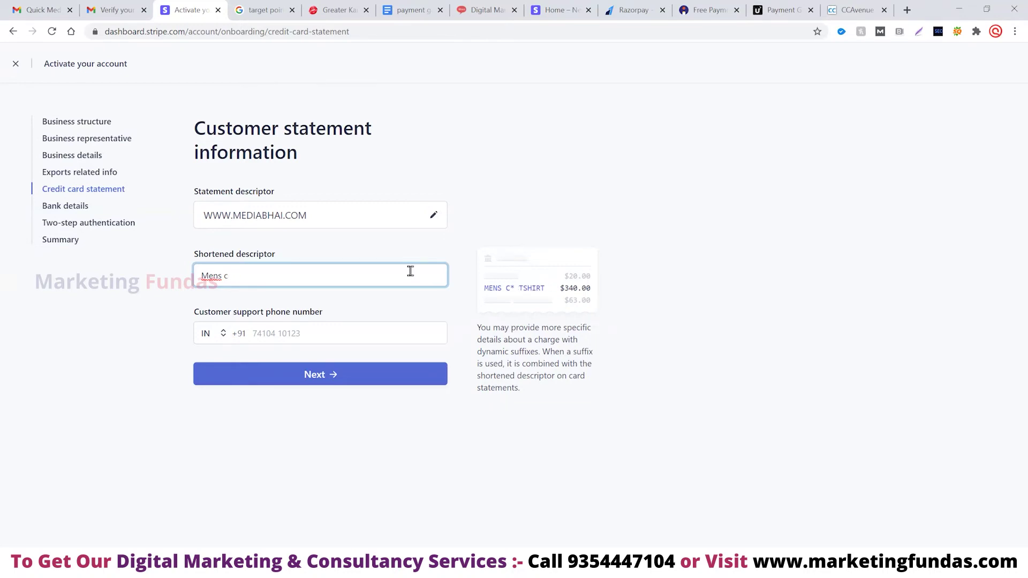
{"action": "type", "text": "wear"}
Enter the customer support phone number and continue to the bank details step
{"action": "left_click", "coordinate": [351, 333]}
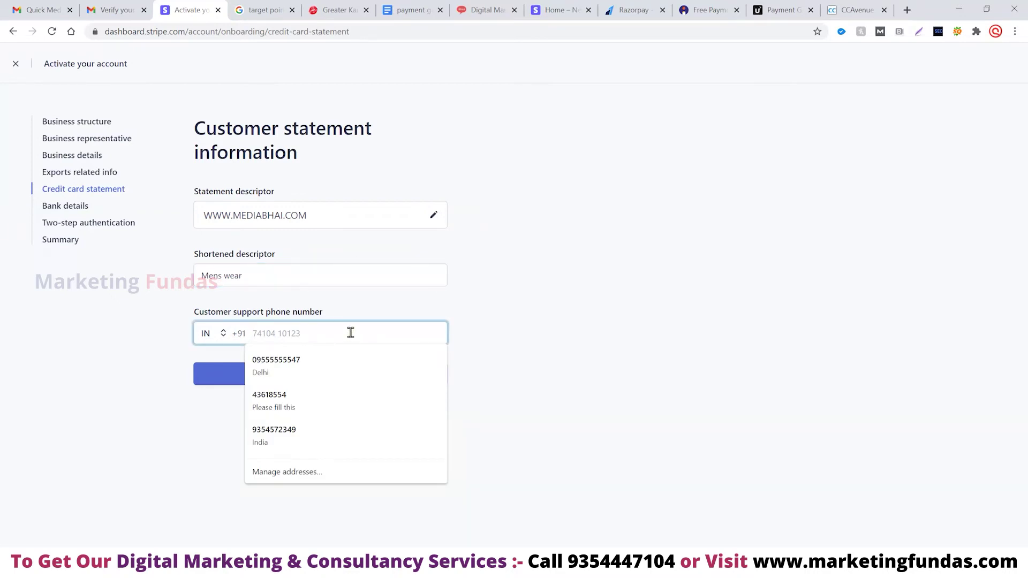
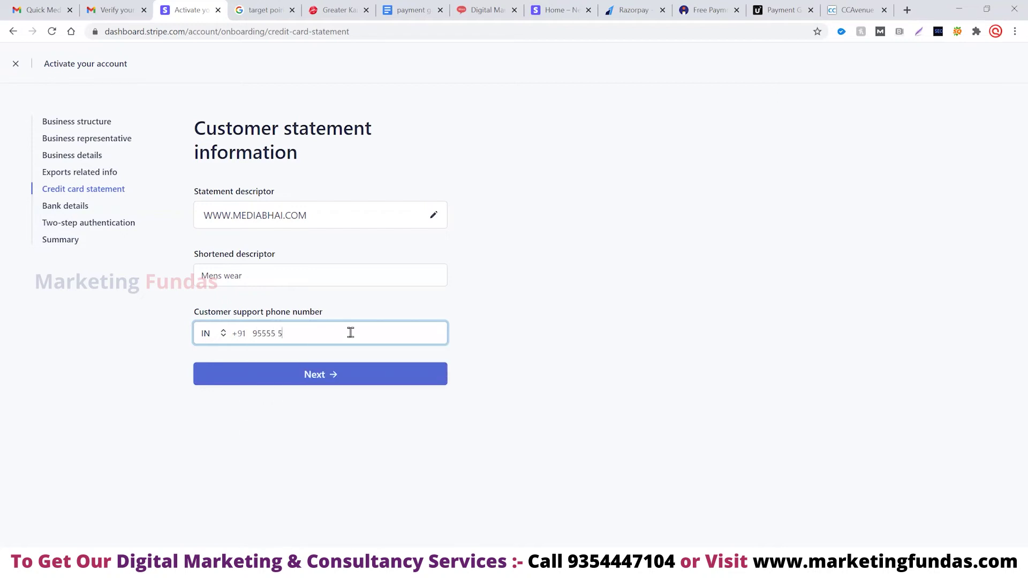
{"action": "left_click", "coordinate": [324, 372]}
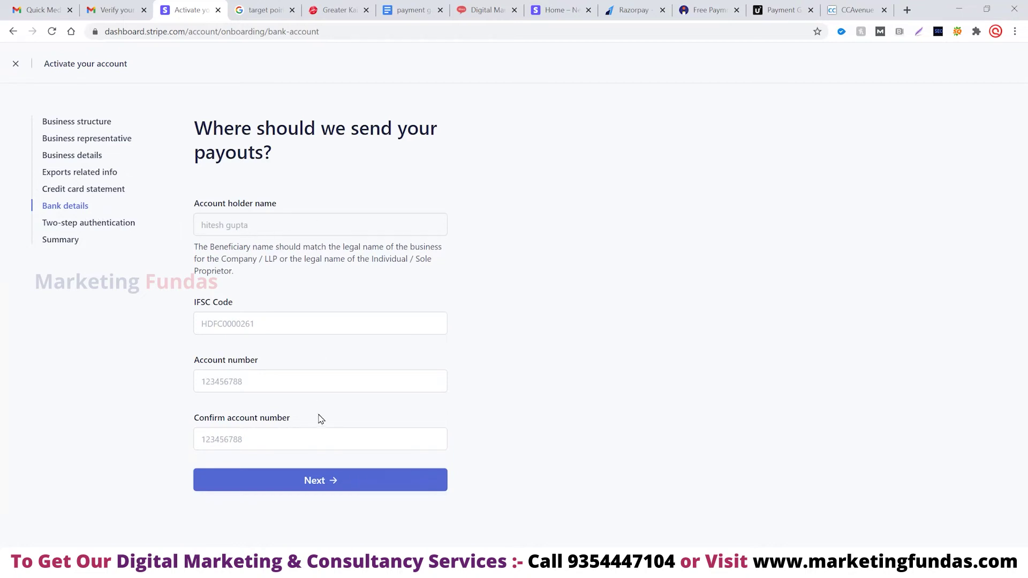
Check the prefilled account holder name, then bring up the payment gateway notes doc
{"action": "left_click", "coordinate": [310, 322]}
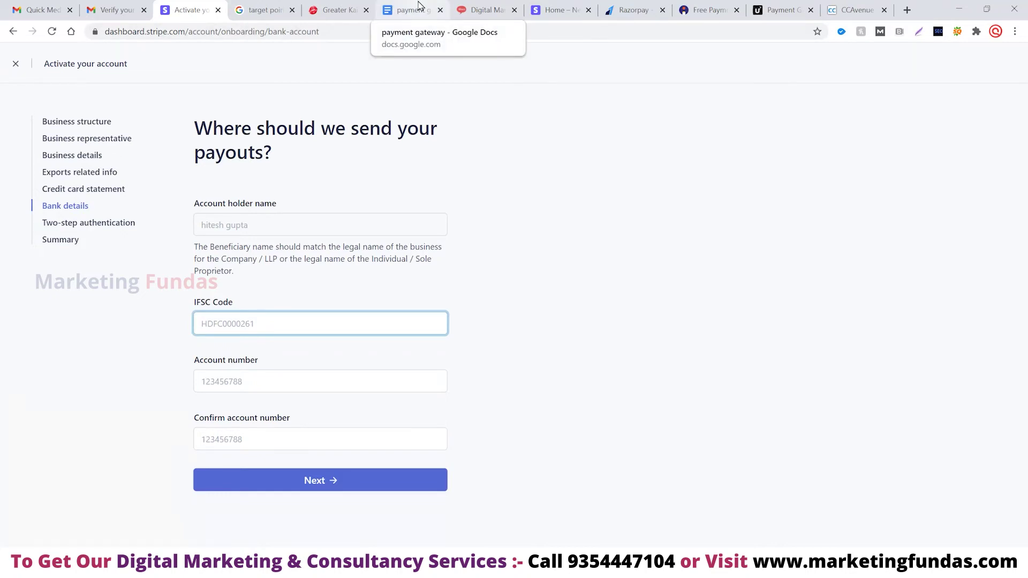
{"action": "left_click", "coordinate": [260, 221]}
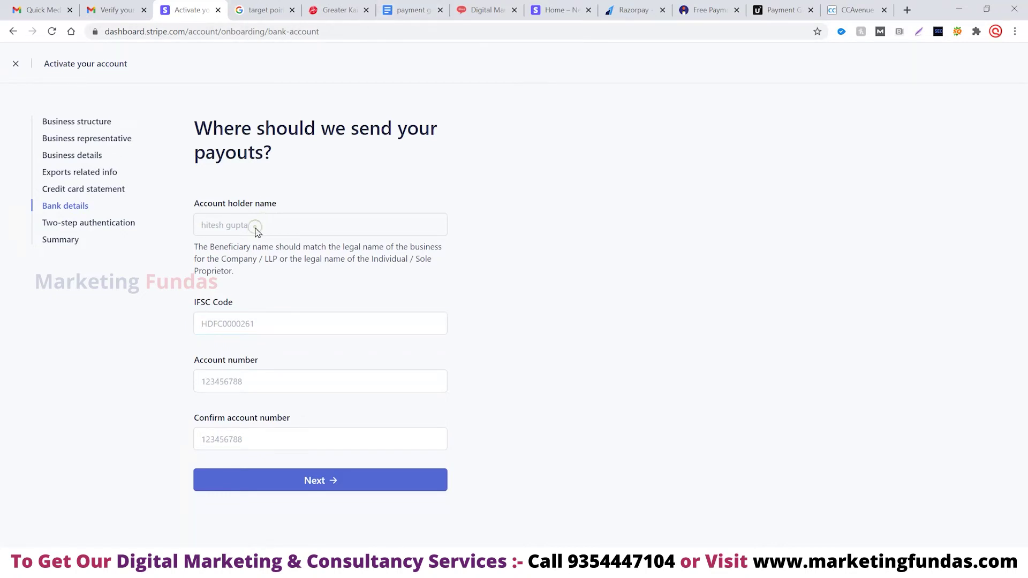
{"action": "double_click", "coordinate": [256, 229]}
{"action": "left_click", "coordinate": [273, 320]}
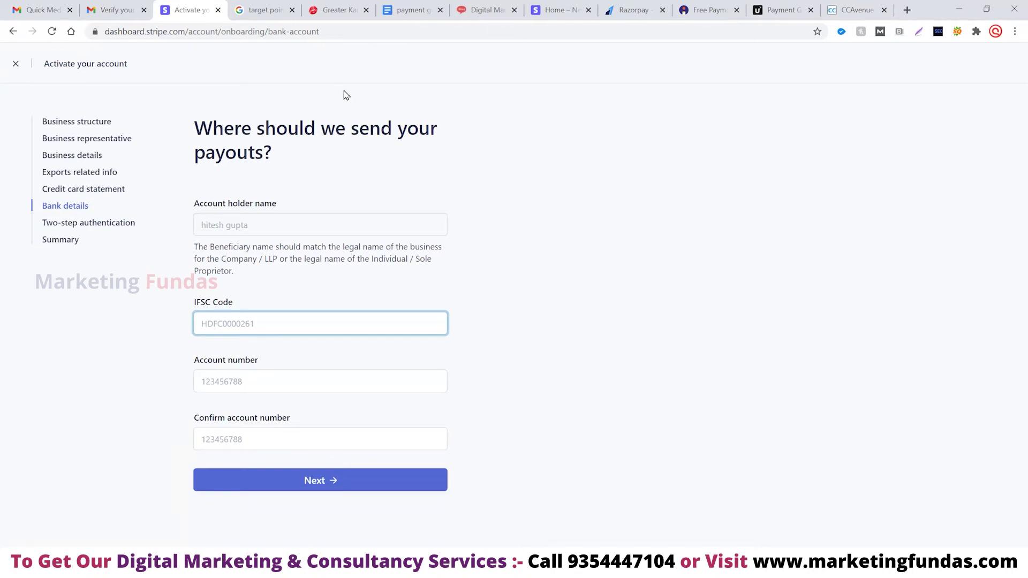
{"action": "left_click", "coordinate": [410, 10]}
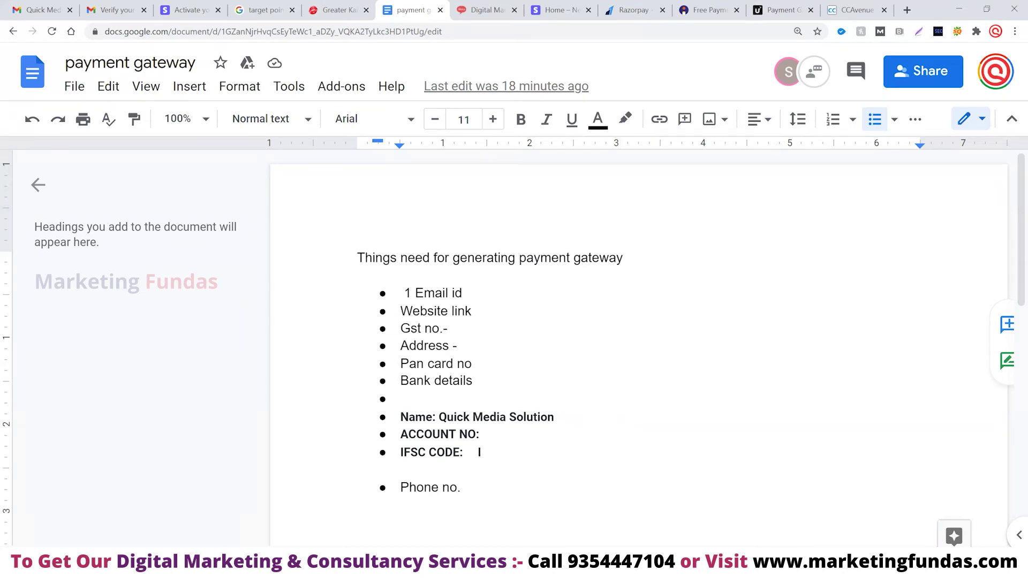
Copy the IFSC code from the payment gateway notes into the Stripe IFSC Code field
{"action": "left_click", "coordinate": [480, 452]}
{"action": "key", "text": "shift+Left"}
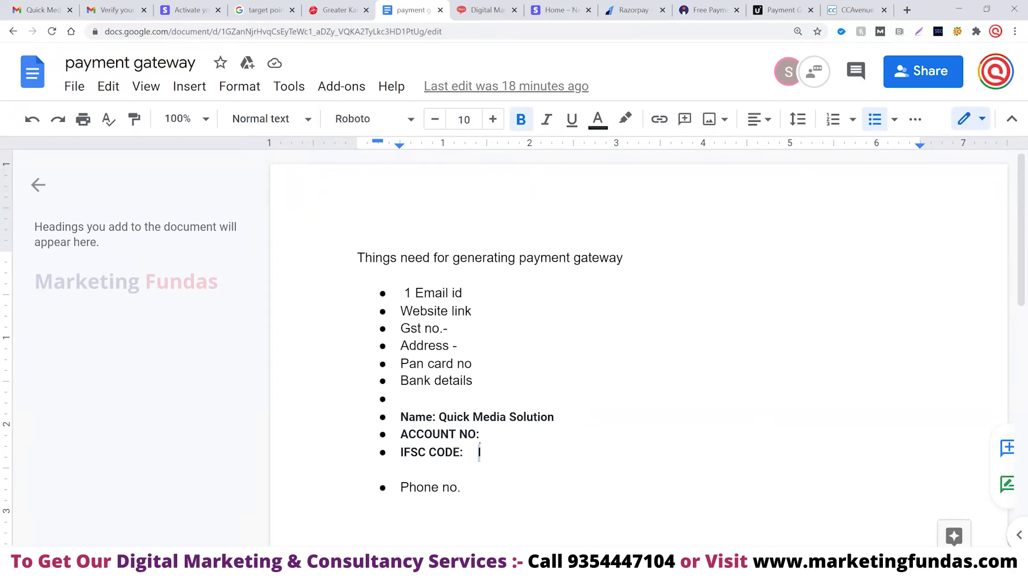
{"action": "left_click", "coordinate": [181, 10]}
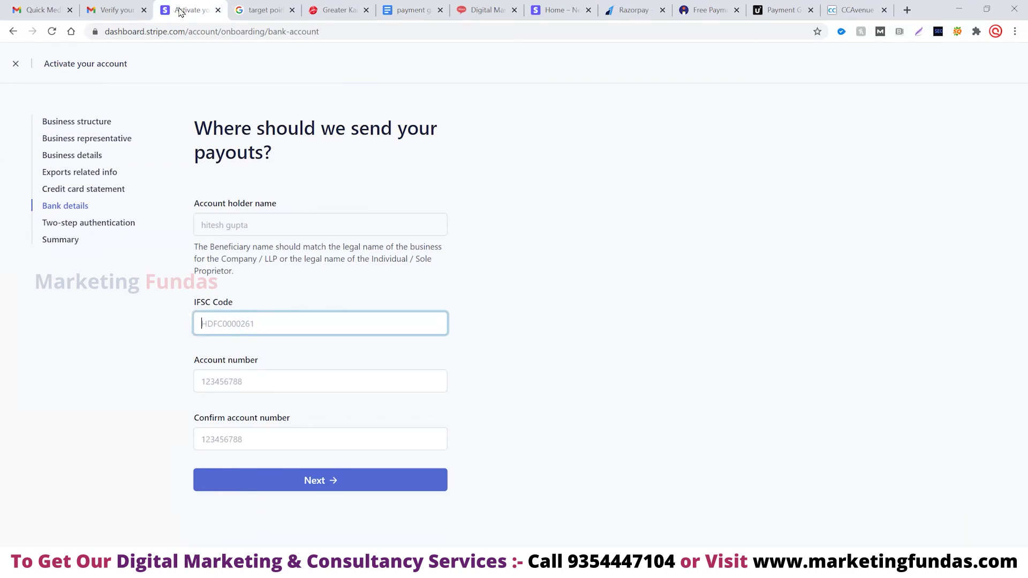
{"action": "type", "text": "HDFC0000120"}
{"action": "left_click", "coordinate": [282, 382]}
{"action": "left_click", "coordinate": [417, 7]}
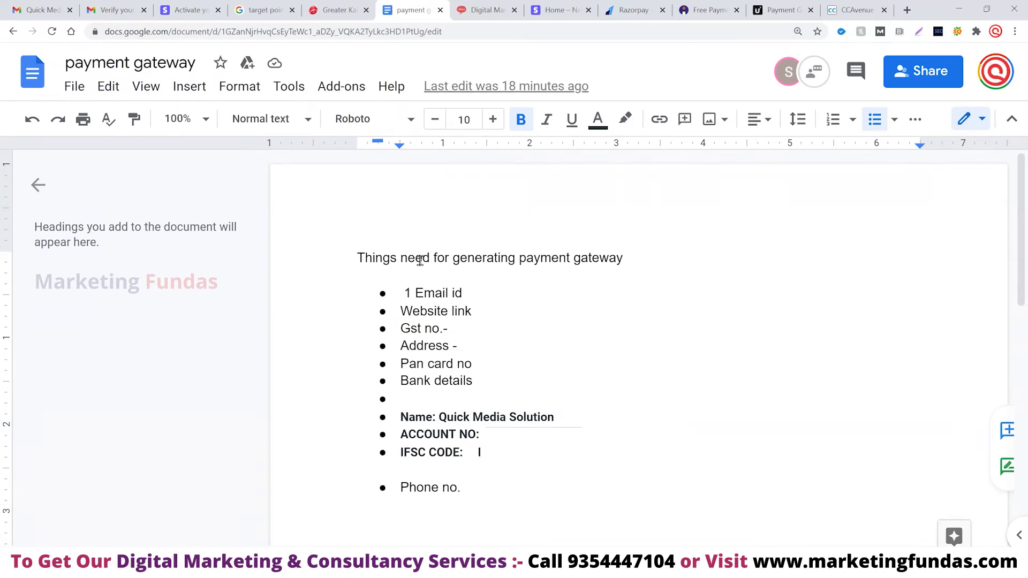
{"action": "left_click", "coordinate": [203, 8]}
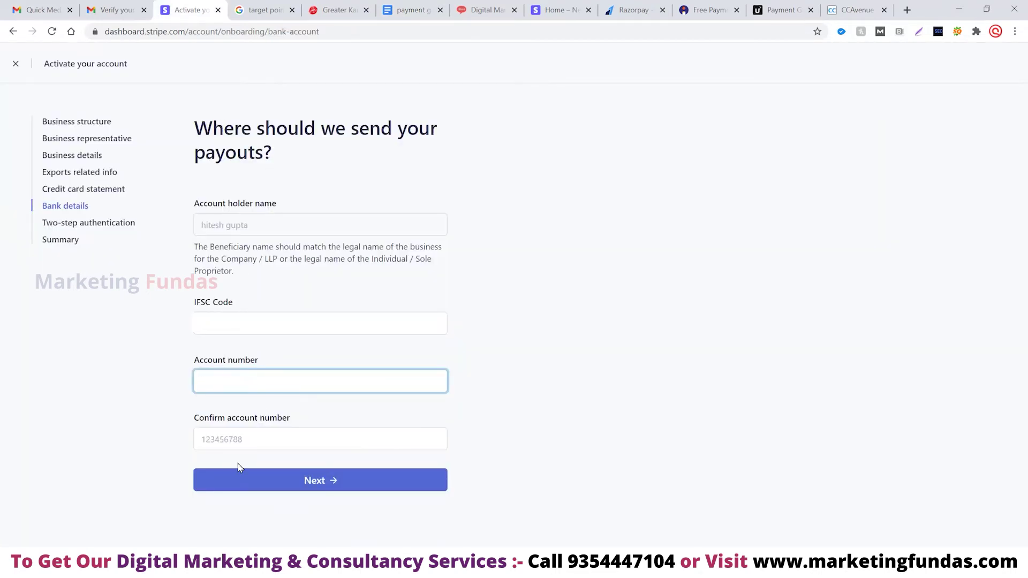
Confirm the account number and submit the bank details
{"action": "left_click", "coordinate": [250, 439]}
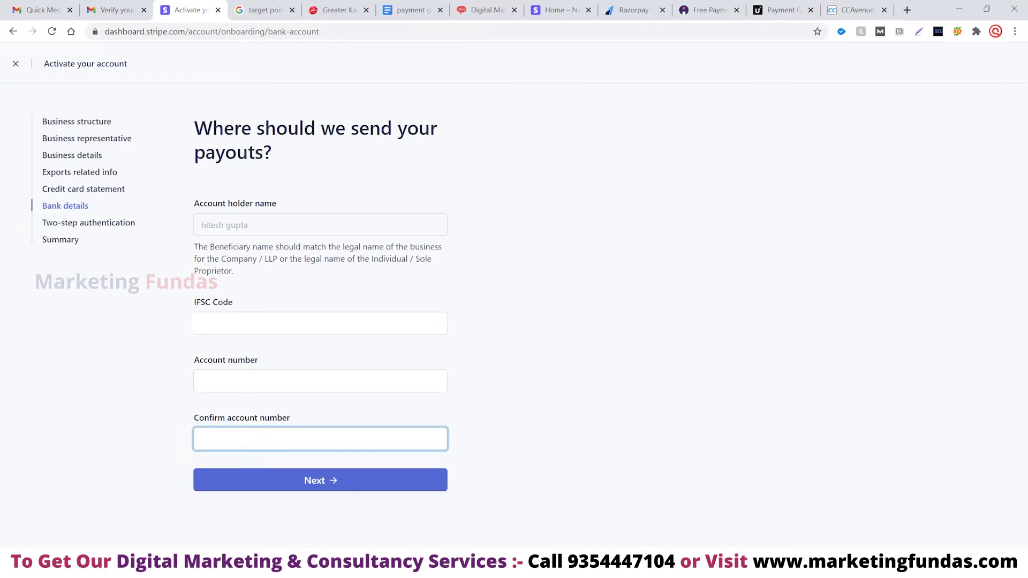
{"action": "left_click", "coordinate": [339, 482]}
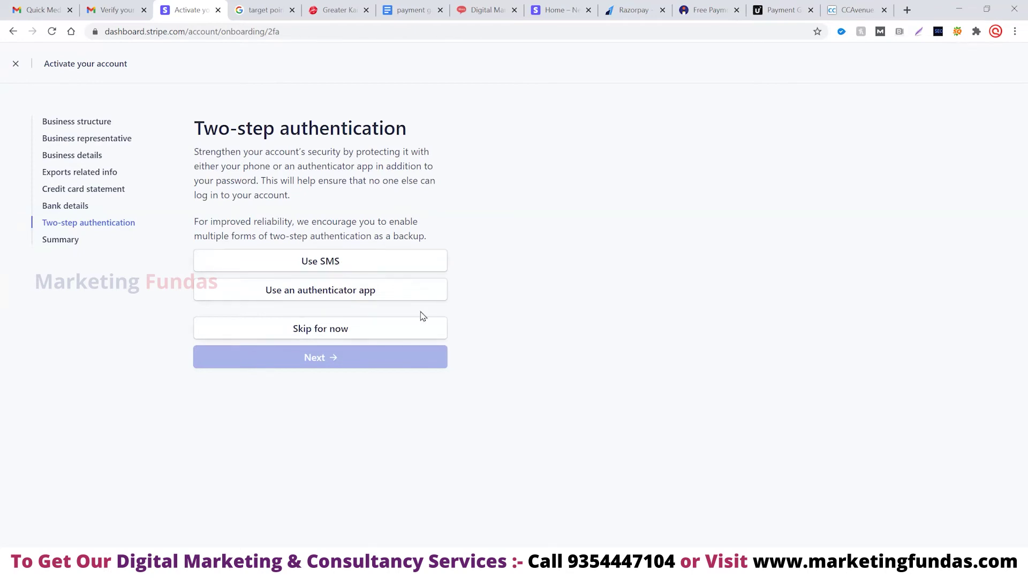
Choose SMS two-step authentication and confirm the mobile number to get a code
{"action": "left_click", "coordinate": [335, 268]}
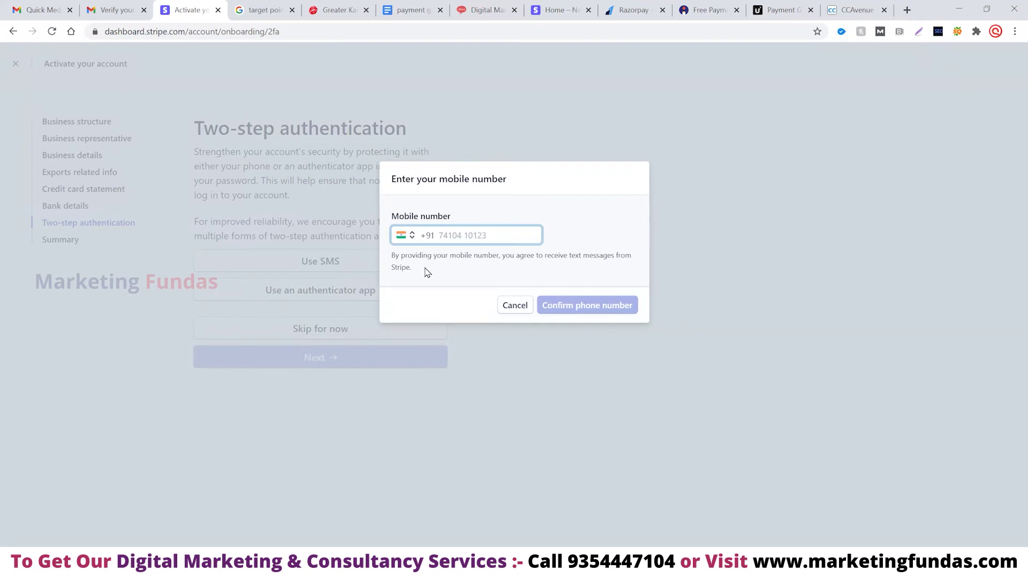
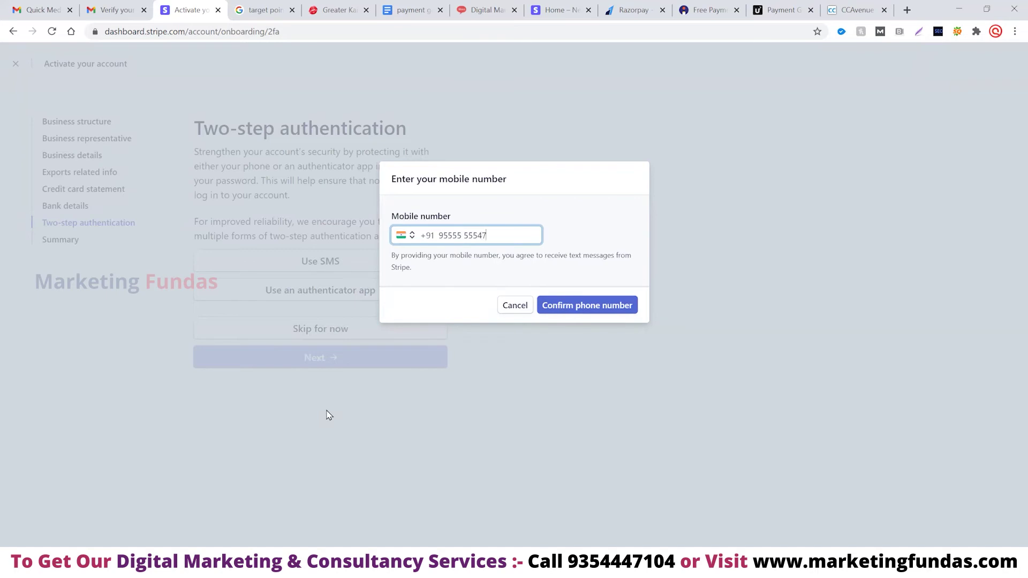
{"action": "left_click", "coordinate": [620, 308]}
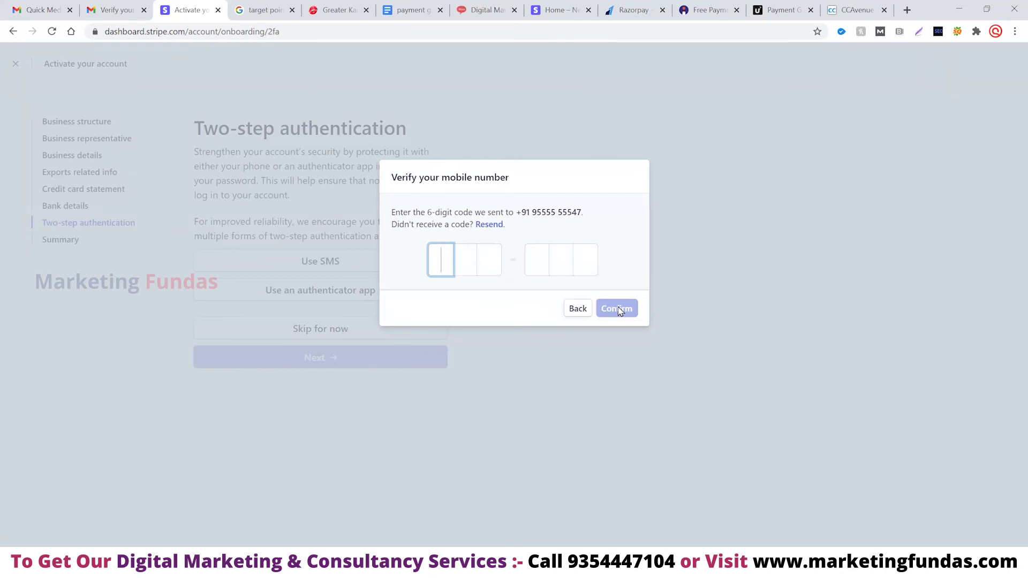
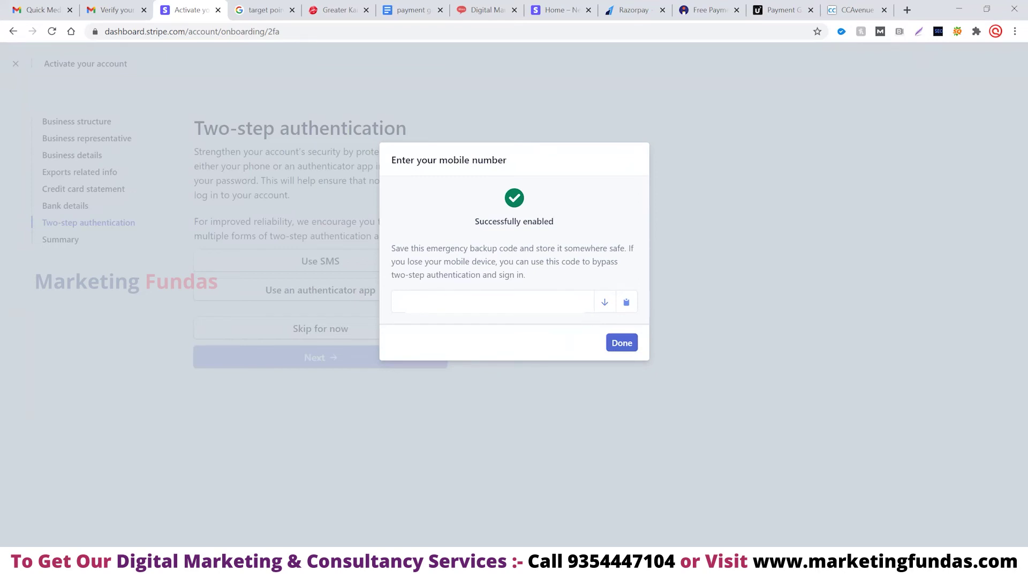
Add two blank lines below the 'Phone no.' item in the payment gateway doc
{"action": "left_click", "coordinate": [415, 10]}
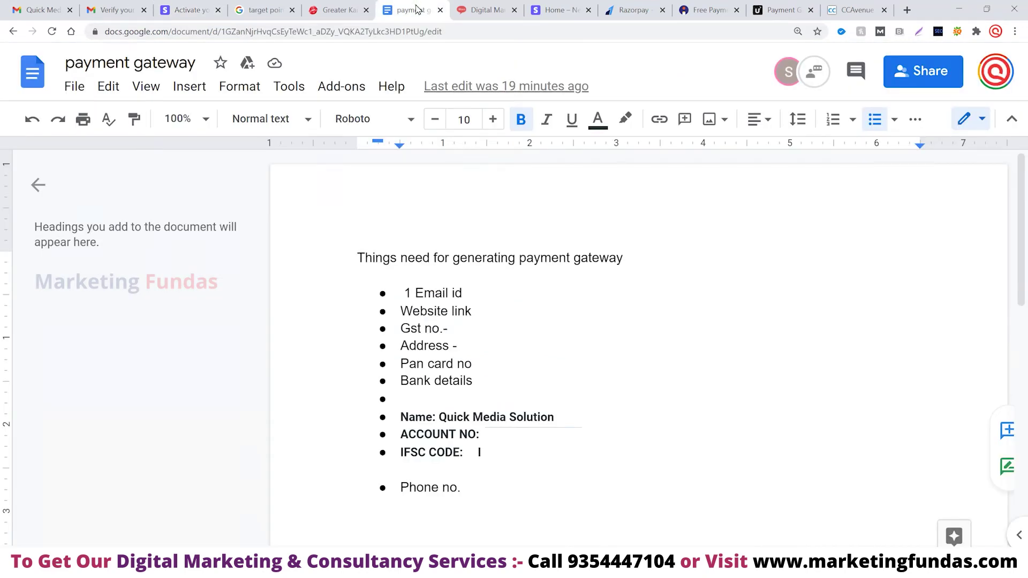
{"action": "left_click", "coordinate": [610, 471]}
{"action": "left_click", "coordinate": [598, 495]}
{"action": "key", "text": "Return"}
{"action": "key", "text": "Return"}
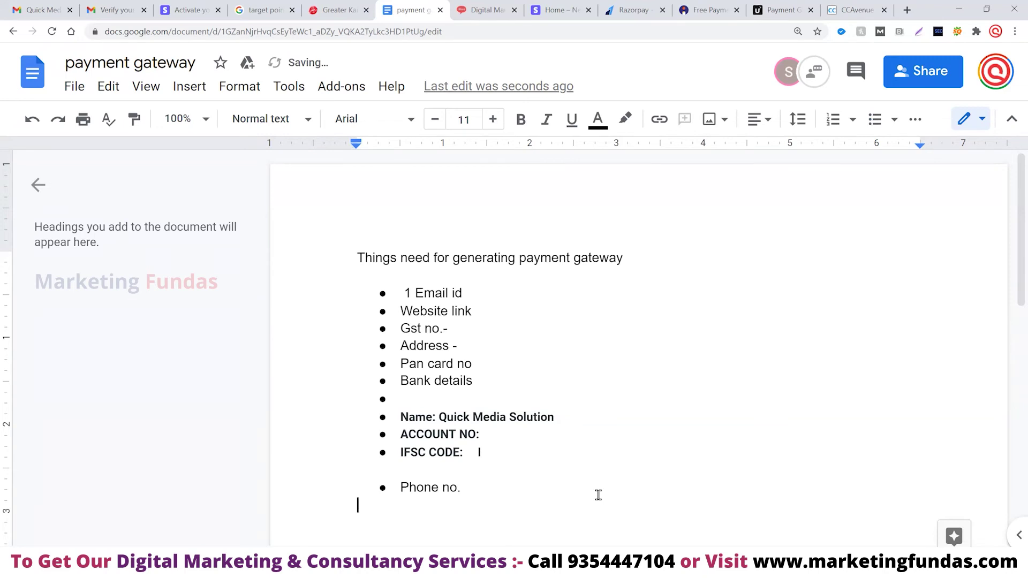
{"action": "key", "text": "Return"}
{"action": "key", "text": "Return"}
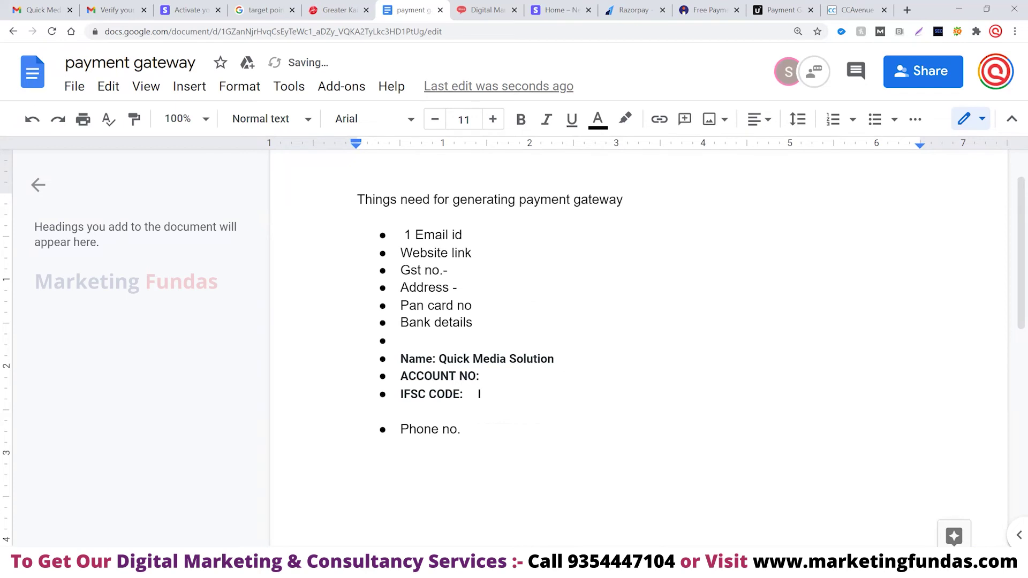
{"action": "left_click", "coordinate": [479, 395]}
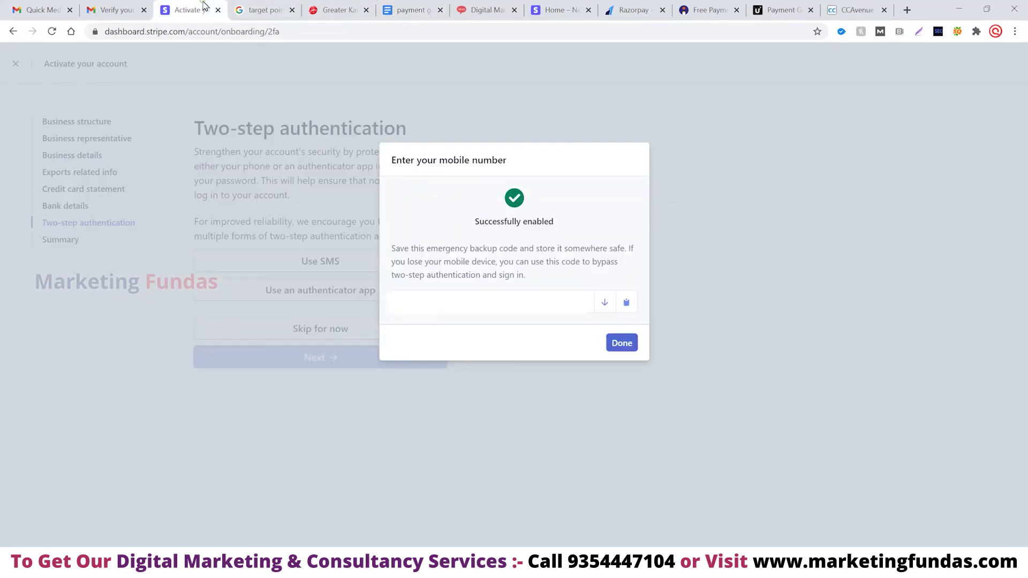
Close the 2FA success dialog, review the activation summary, and submit it
{"action": "left_click", "coordinate": [189, 10]}
{"action": "left_click", "coordinate": [621, 347]}
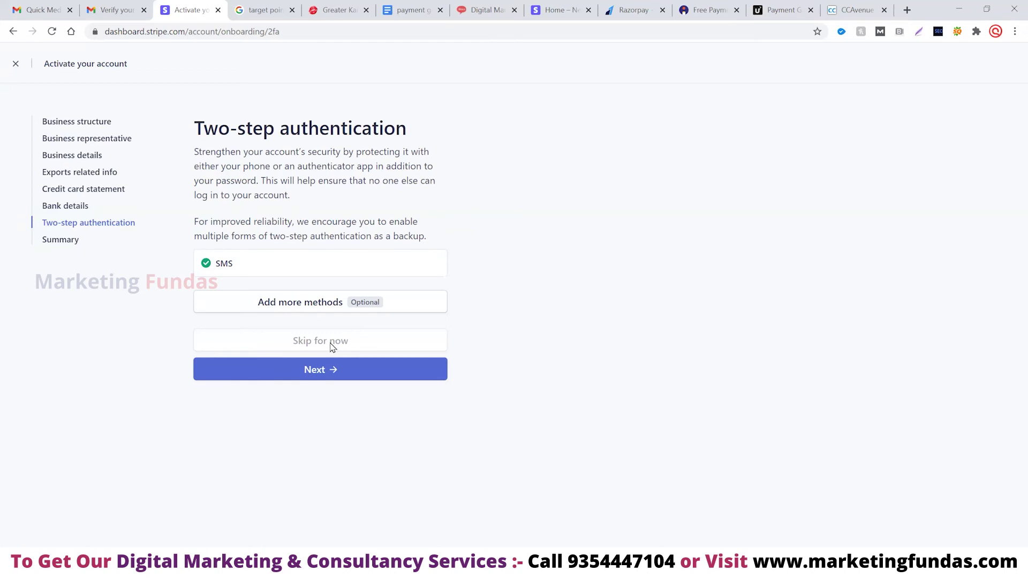
{"action": "left_click", "coordinate": [322, 371]}
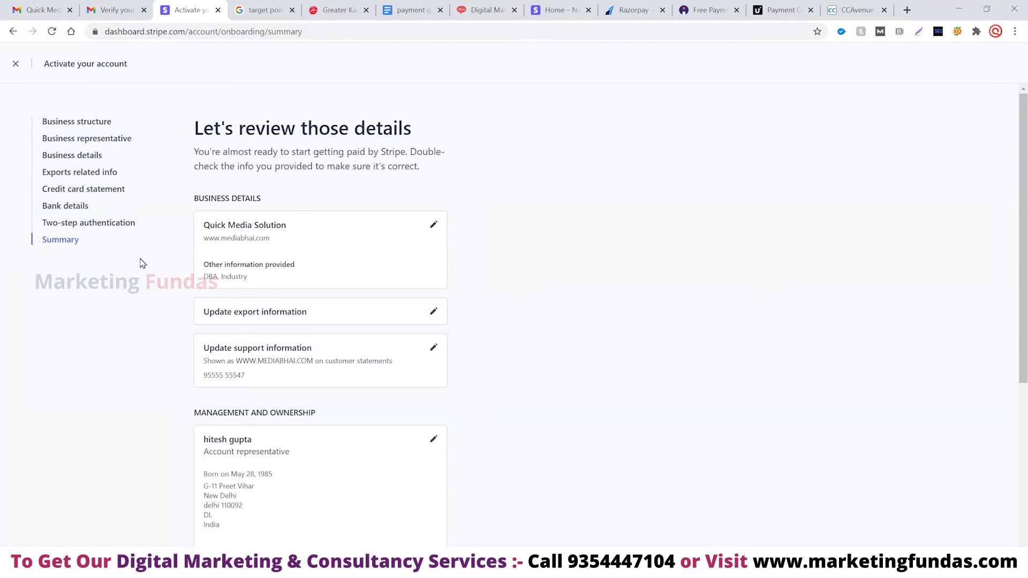
{"action": "scroll", "coordinate": [337, 177], "scroll_direction": "down", "scroll_amount": 5}
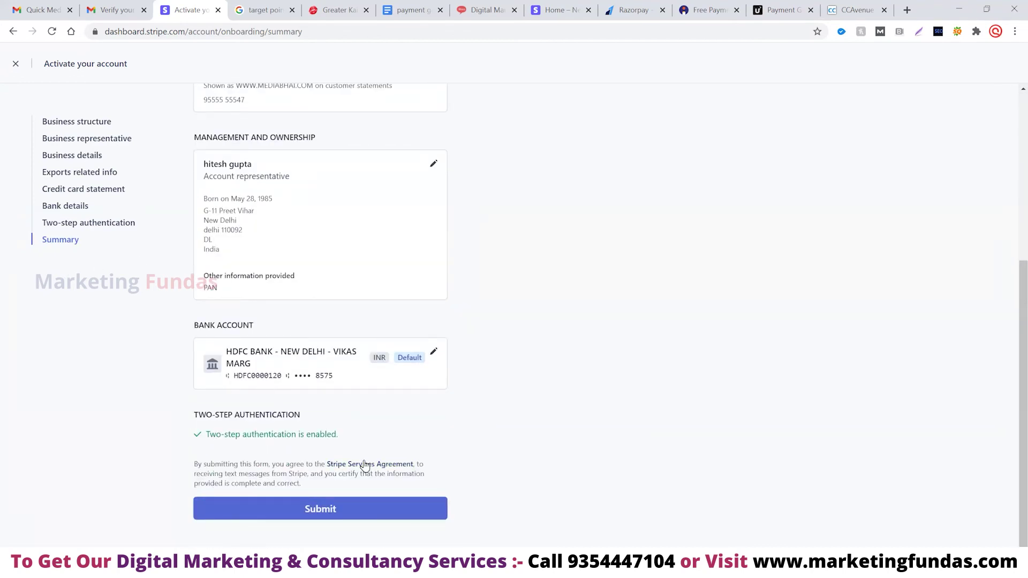
{"action": "left_click", "coordinate": [319, 517]}
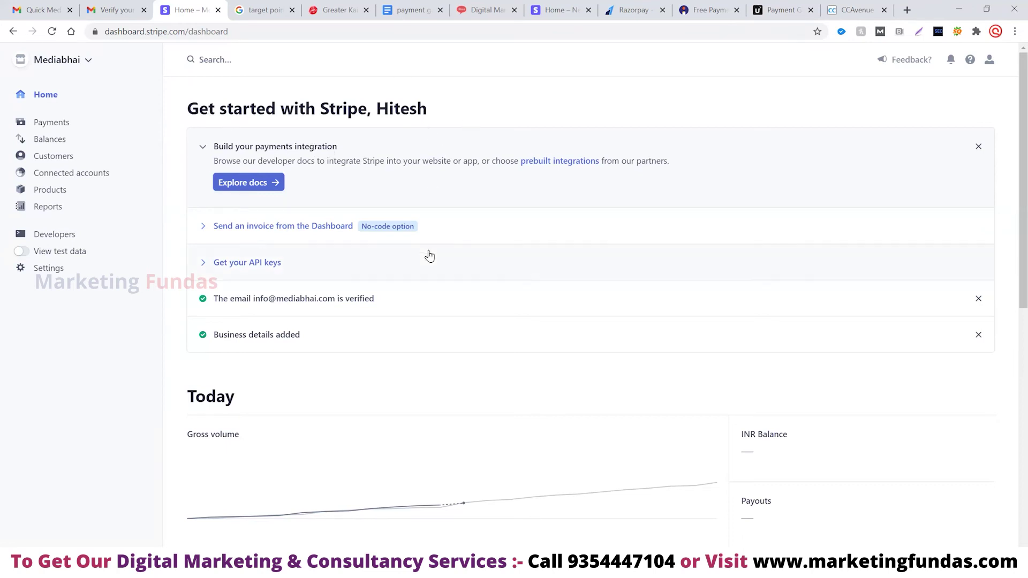
Scroll through the Stripe home page's Today and Reports overview sections
{"action": "scroll", "coordinate": [431, 258], "scroll_direction": "down", "scroll_amount": 3}
{"action": "scroll", "coordinate": [432, 258], "scroll_direction": "down", "scroll_amount": 5}
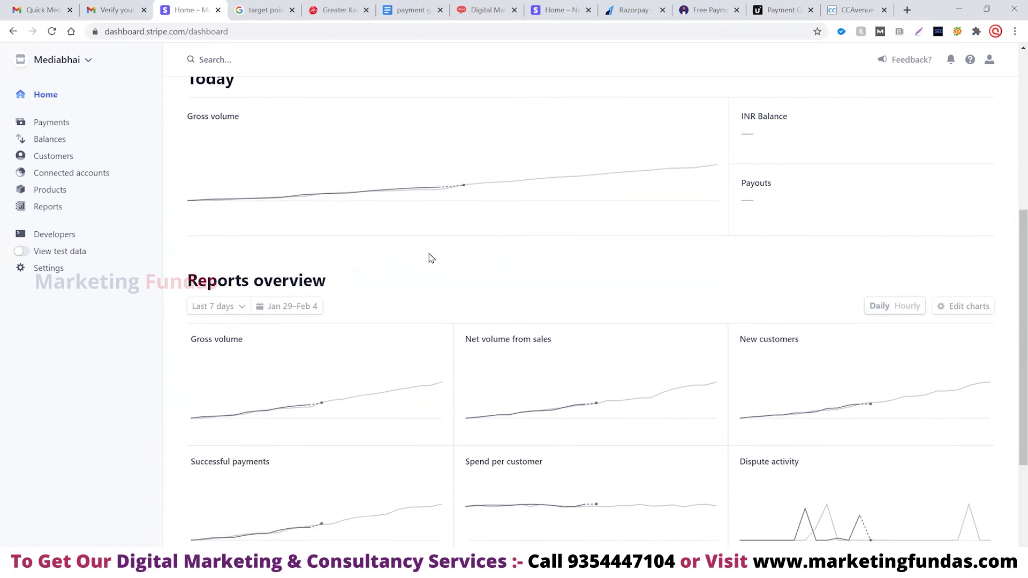
{"action": "scroll", "coordinate": [432, 258], "scroll_direction": "down", "scroll_amount": 1}
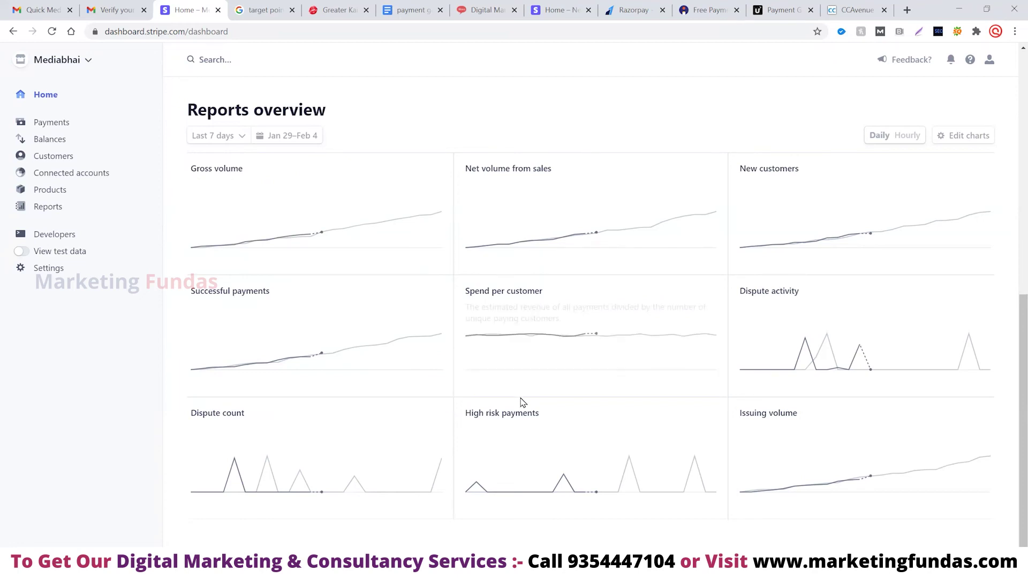
{"action": "scroll", "coordinate": [523, 402], "scroll_direction": "up", "scroll_amount": 4}
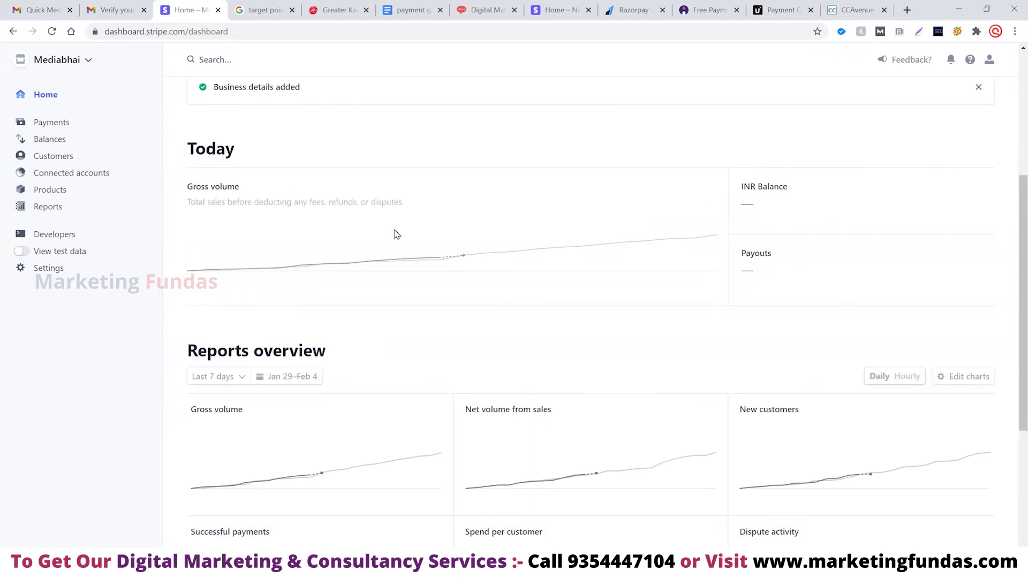
{"action": "scroll", "coordinate": [907, 300], "scroll_direction": "down", "scroll_amount": 2}
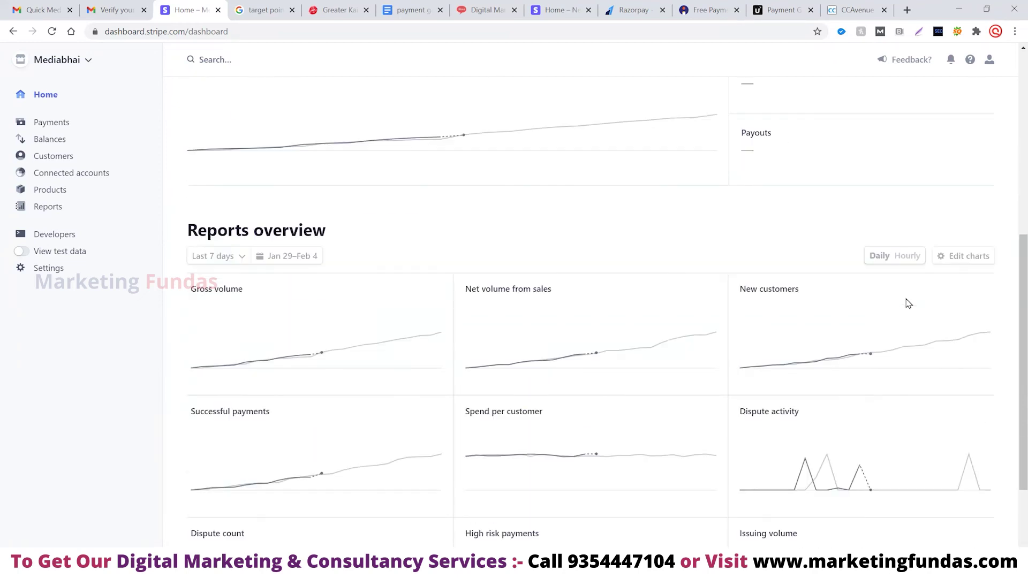
{"action": "scroll", "coordinate": [554, 299], "scroll_direction": "down", "scroll_amount": 2}
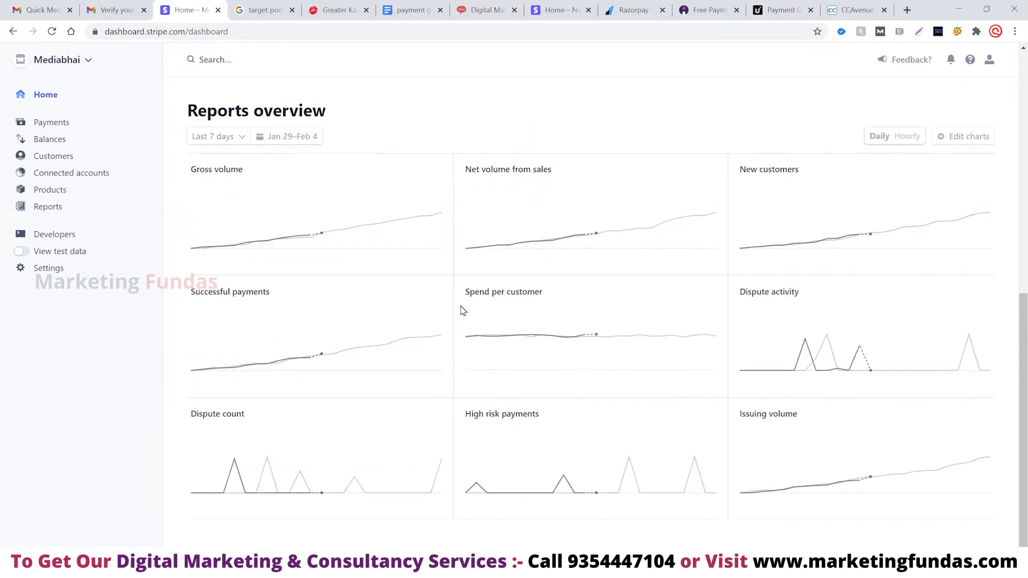
{"action": "scroll", "coordinate": [460, 311], "scroll_direction": "up", "scroll_amount": 5}
{"action": "scroll", "coordinate": [463, 311], "scroll_direction": "up", "scroll_amount": 3}
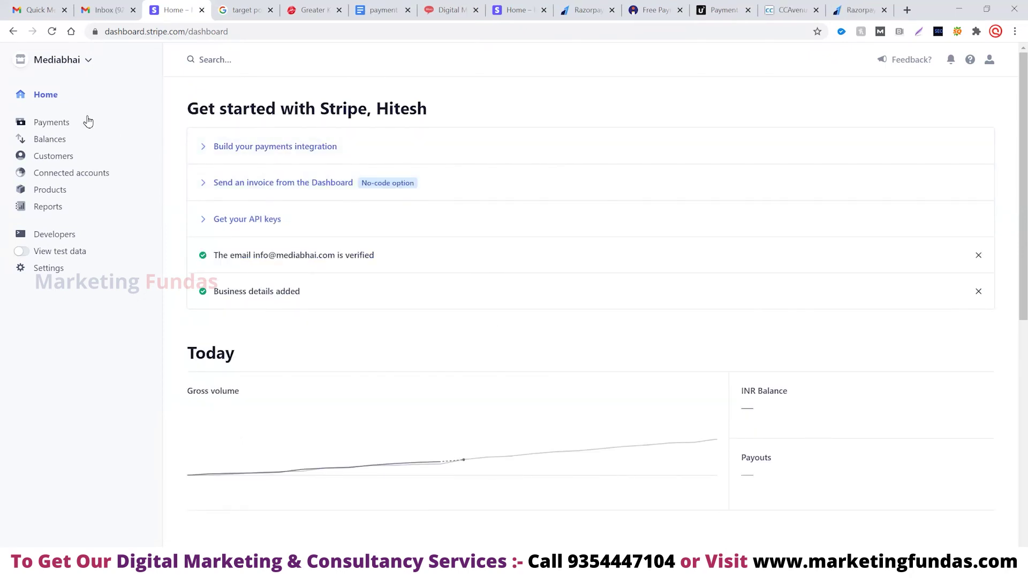
{"action": "scroll", "coordinate": [419, 313], "scroll_direction": "down", "scroll_amount": 8}
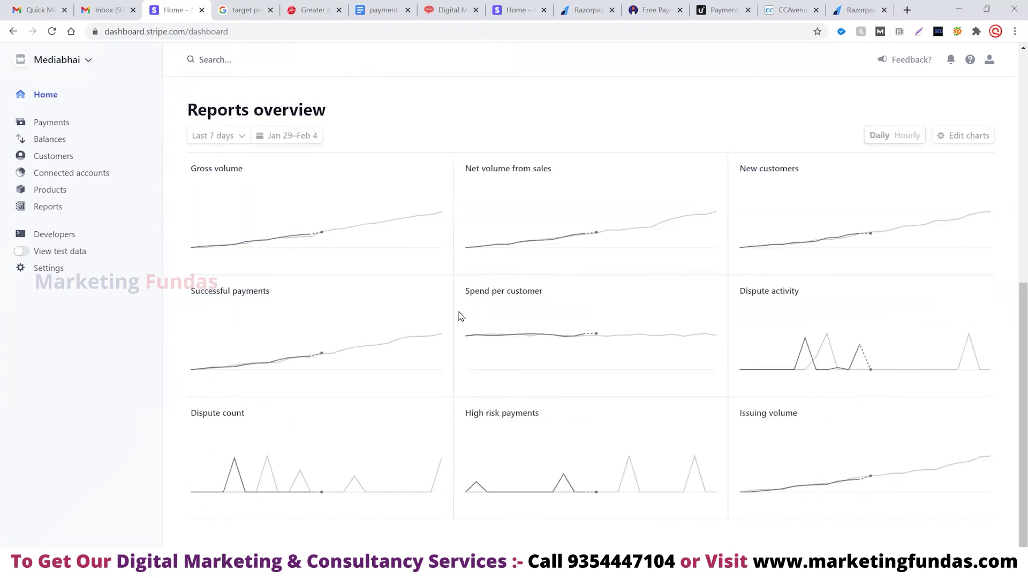
{"action": "scroll", "coordinate": [461, 316], "scroll_direction": "up", "scroll_amount": 8}
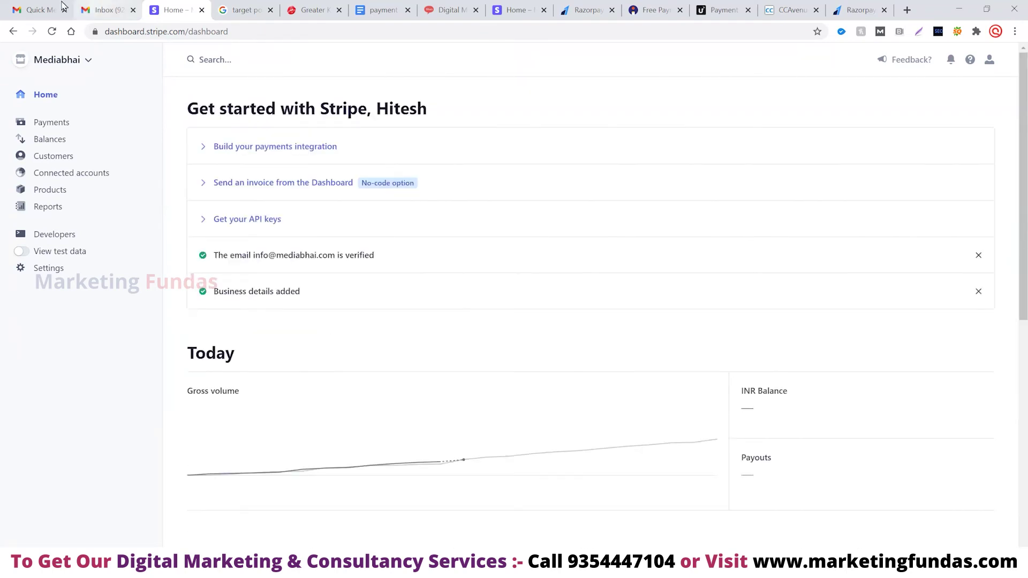
Open the 'Welcome to Stripe!' email in Gmail and follow its 'View your Stripe Dashboard' link
{"action": "left_click", "coordinate": [102, 10]}
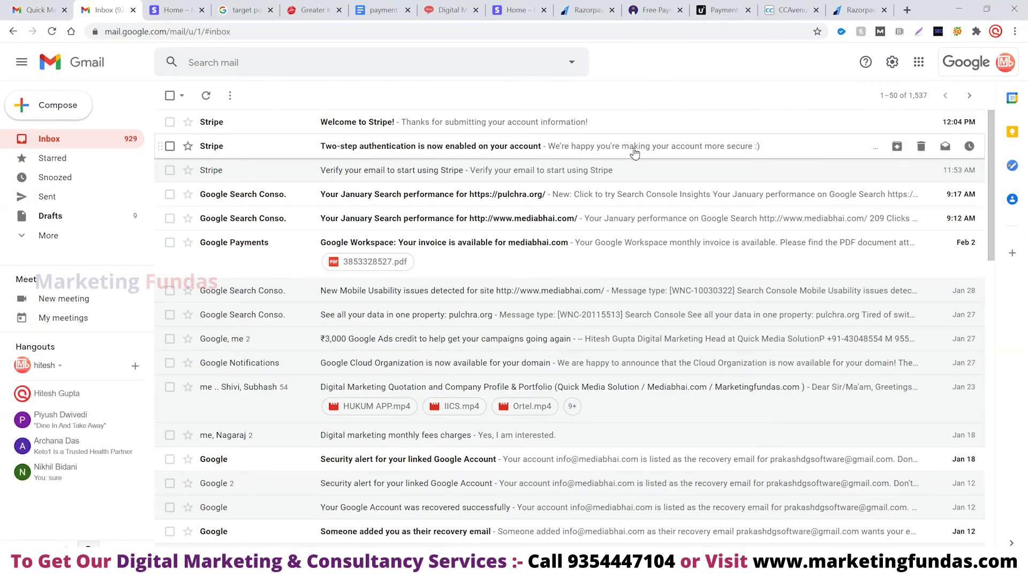
{"action": "left_click", "coordinate": [480, 123]}
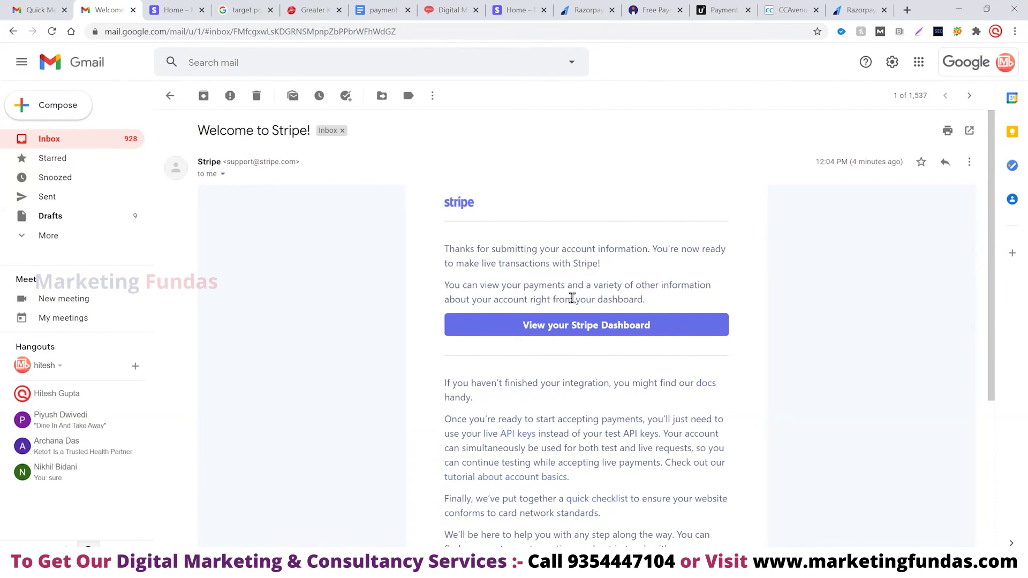
{"action": "left_click", "coordinate": [553, 338]}
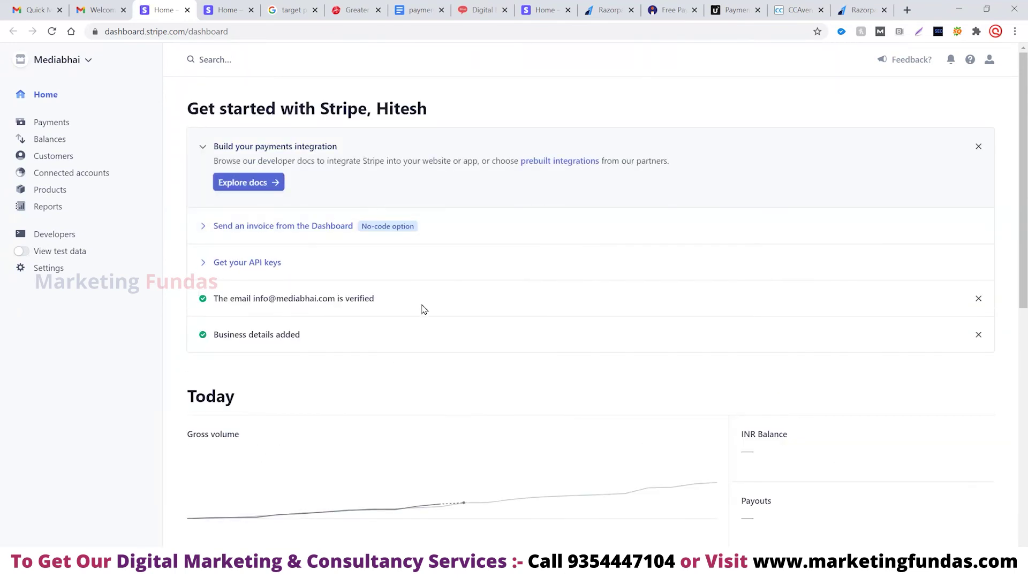
{"action": "scroll", "coordinate": [420, 304], "scroll_direction": "down", "scroll_amount": 9}
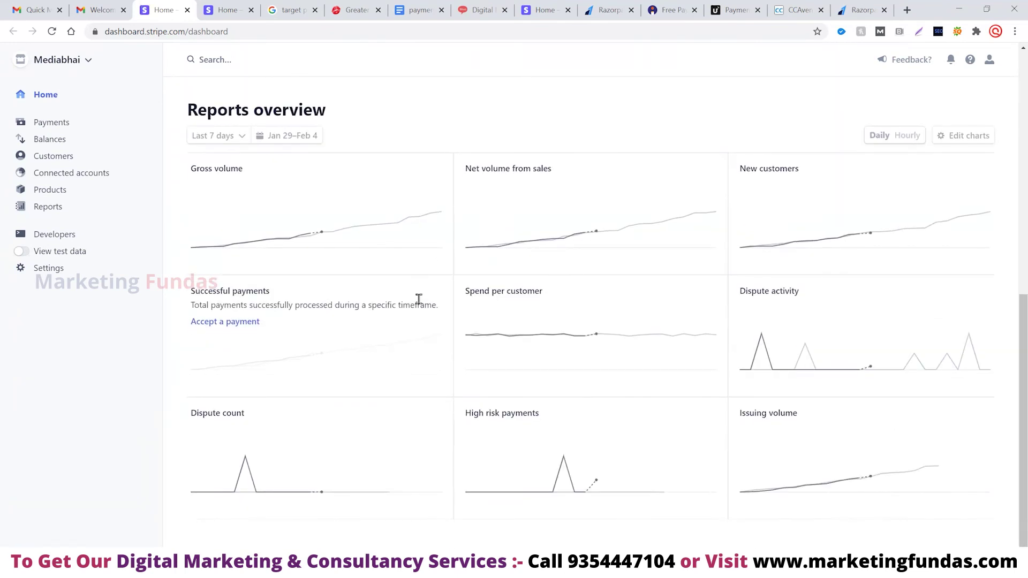
{"action": "scroll", "coordinate": [420, 300], "scroll_direction": "up", "scroll_amount": 10}
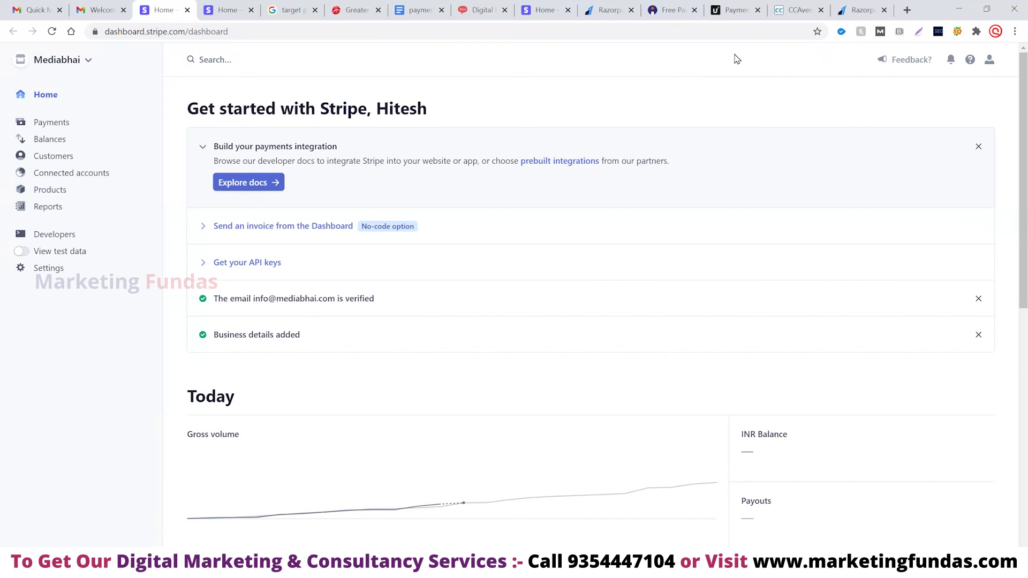
{"action": "left_click", "coordinate": [859, 9]}
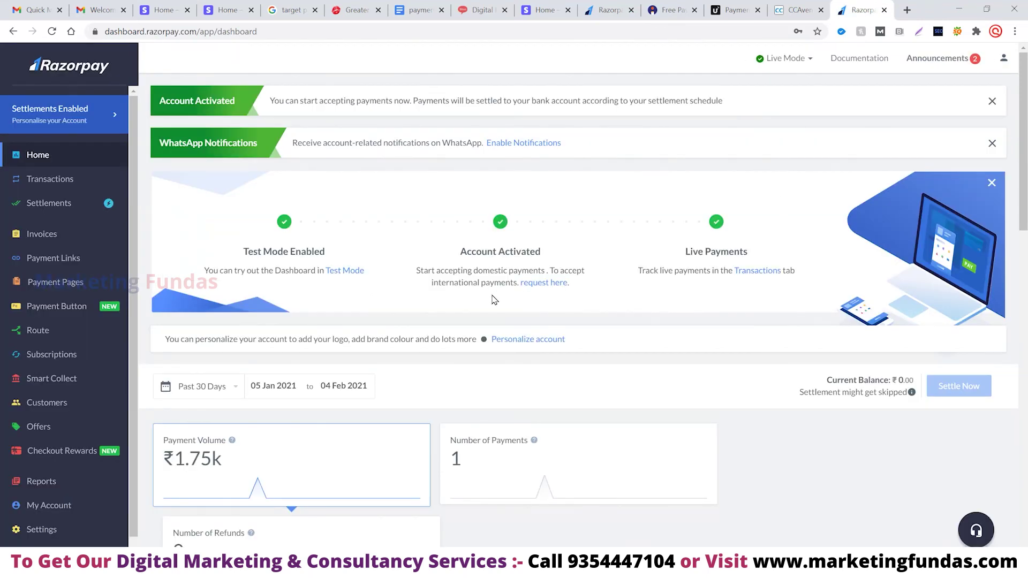
{"action": "scroll", "coordinate": [568, 227], "scroll_direction": "down", "scroll_amount": 3}
{"action": "scroll", "coordinate": [353, 252], "scroll_direction": "up", "scroll_amount": 3}
{"action": "scroll", "coordinate": [782, 268], "scroll_direction": "down", "scroll_amount": 8}
{"action": "scroll", "coordinate": [741, 288], "scroll_direction": "down", "scroll_amount": 8}
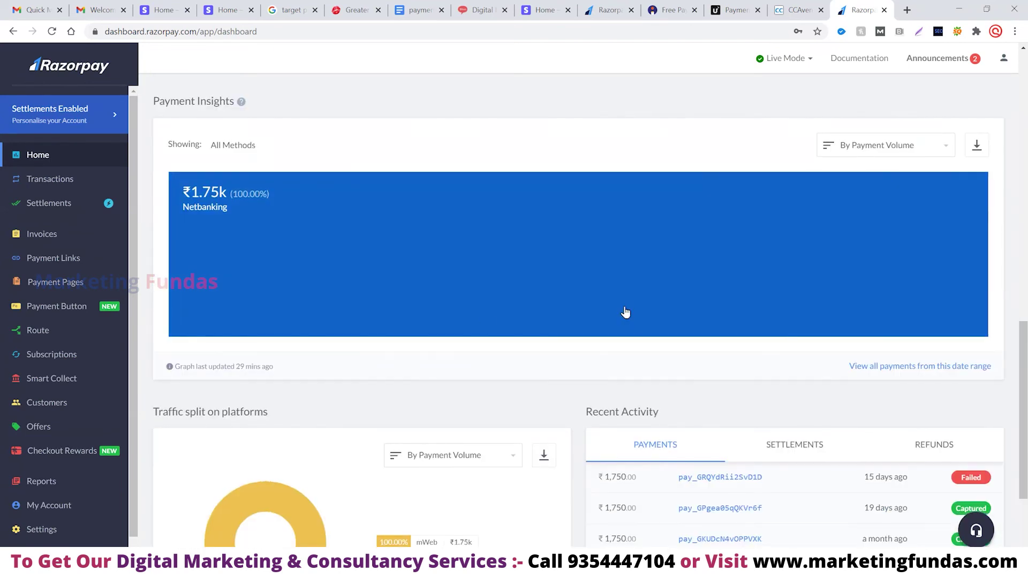
{"action": "scroll", "coordinate": [685, 460], "scroll_direction": "up", "scroll_amount": 16}
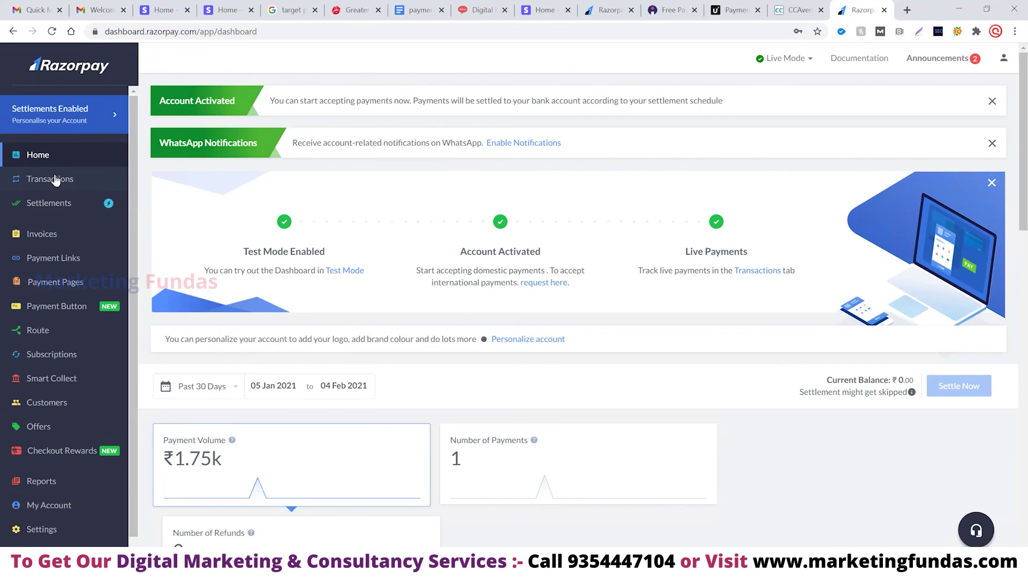
{"action": "left_click", "coordinate": [55, 179]}
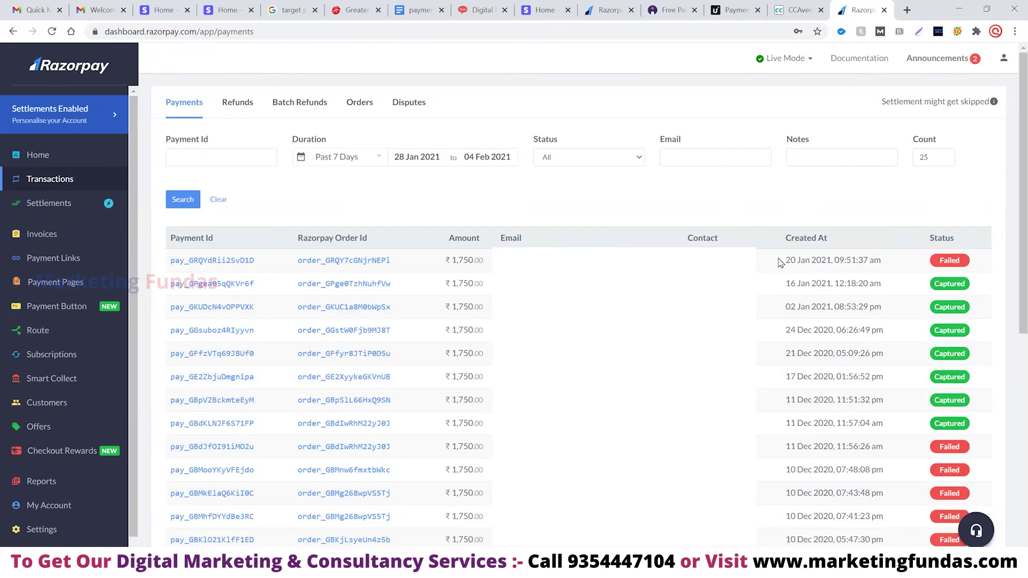
{"action": "scroll", "coordinate": [451, 388], "scroll_direction": "down", "scroll_amount": 8}
{"action": "scroll", "coordinate": [371, 87], "scroll_direction": "up", "scroll_amount": 8}
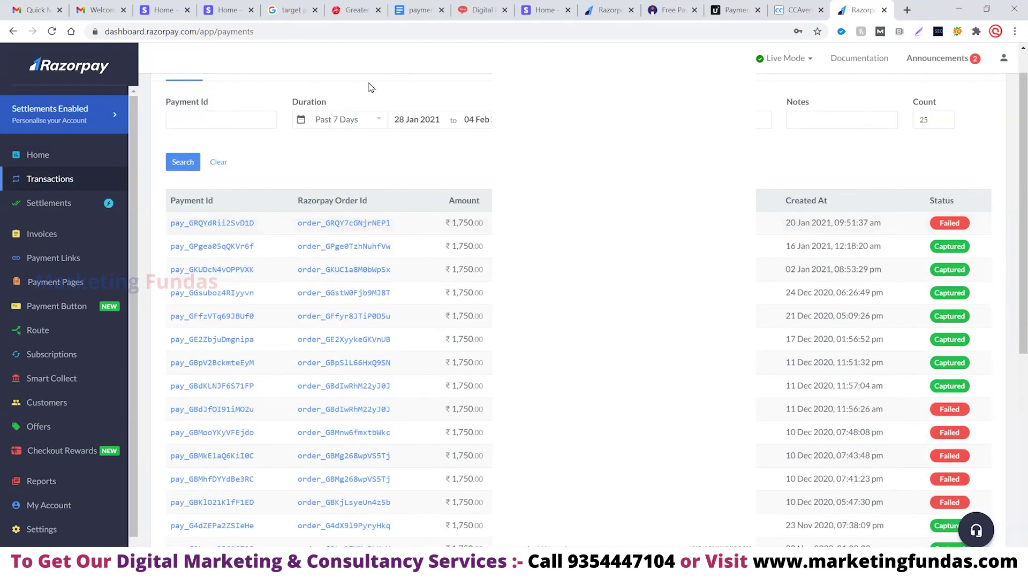
{"action": "left_click", "coordinate": [188, 4]}
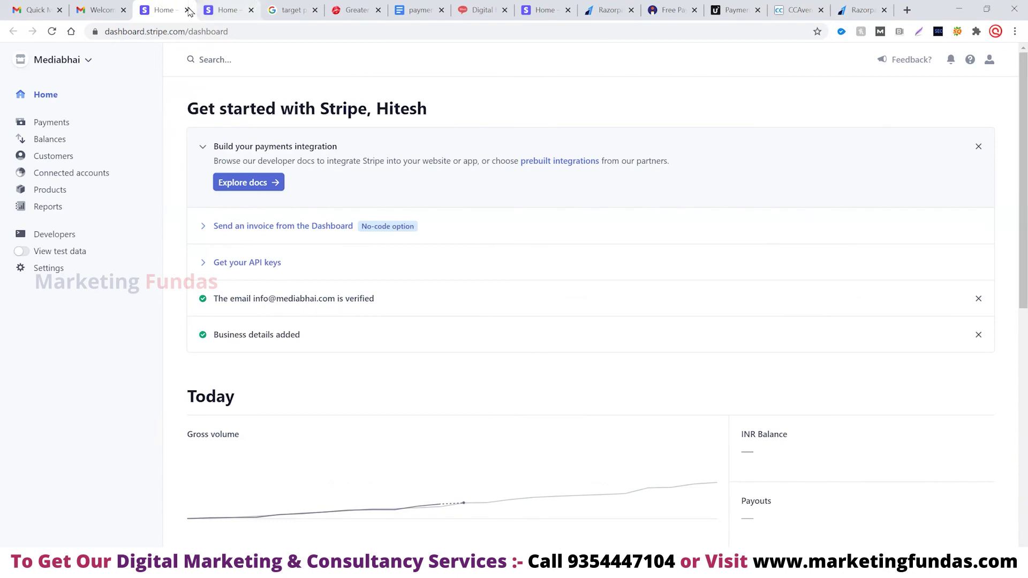